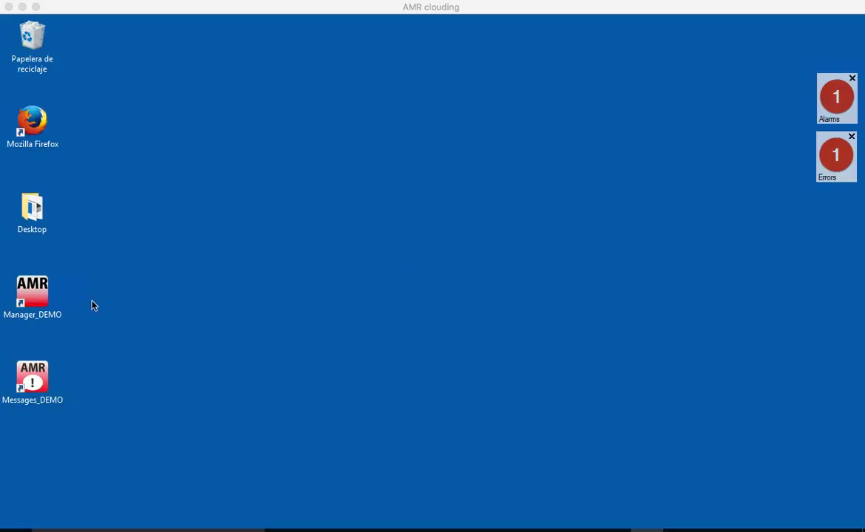
Step: Open AMR Manager and examine the first printer's latest date, code, serial, alias, model, page counters and toner levels
double_click(30, 299)
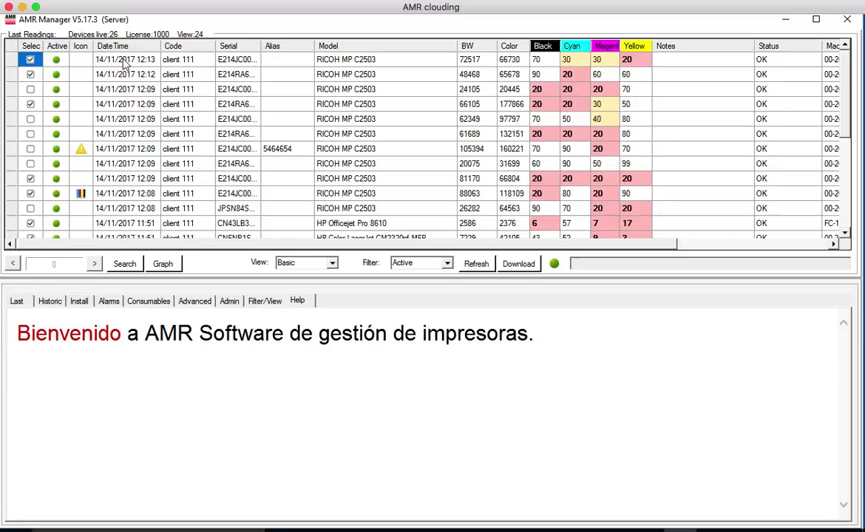
left_click(117, 60)
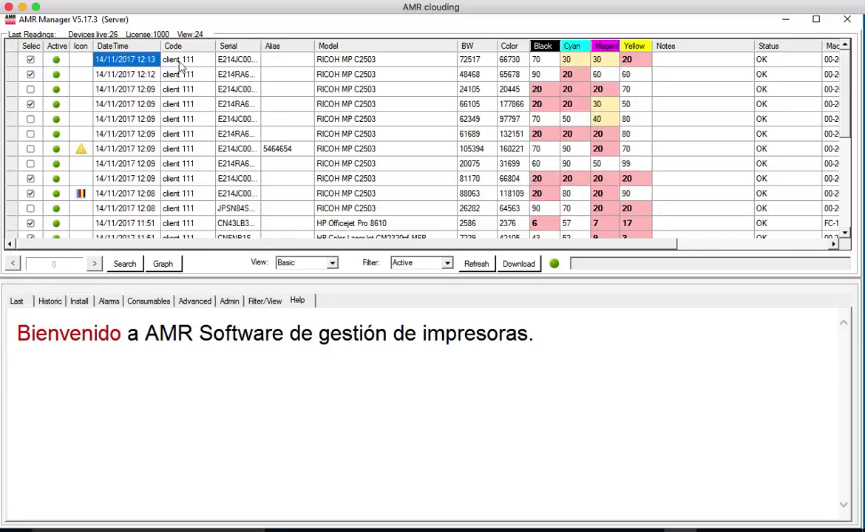
left_click(203, 65)
left_click(240, 65)
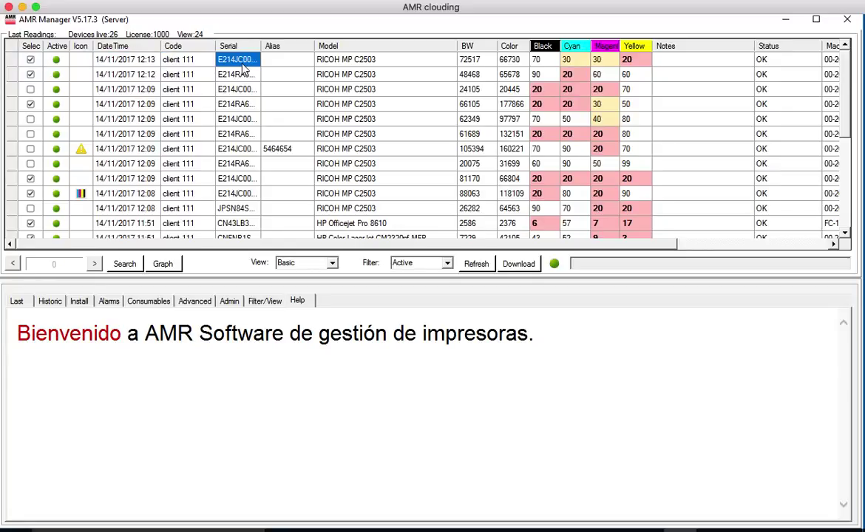
left_click(285, 63)
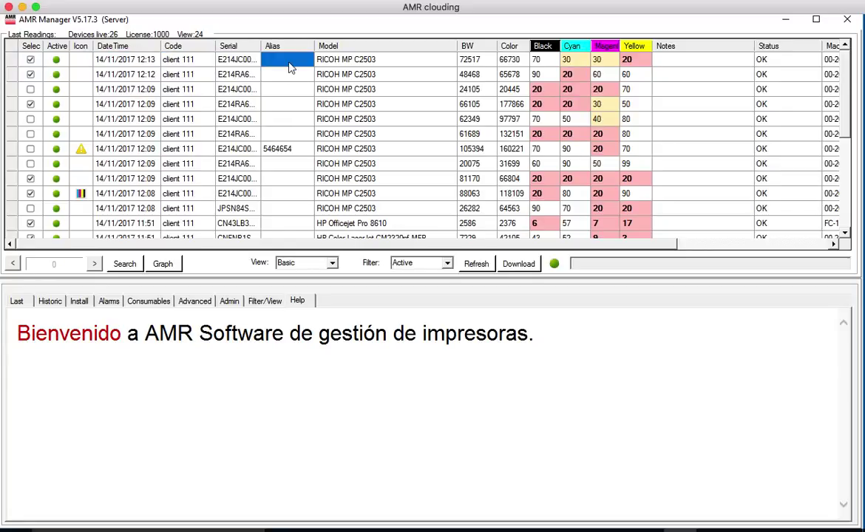
left_click(347, 65)
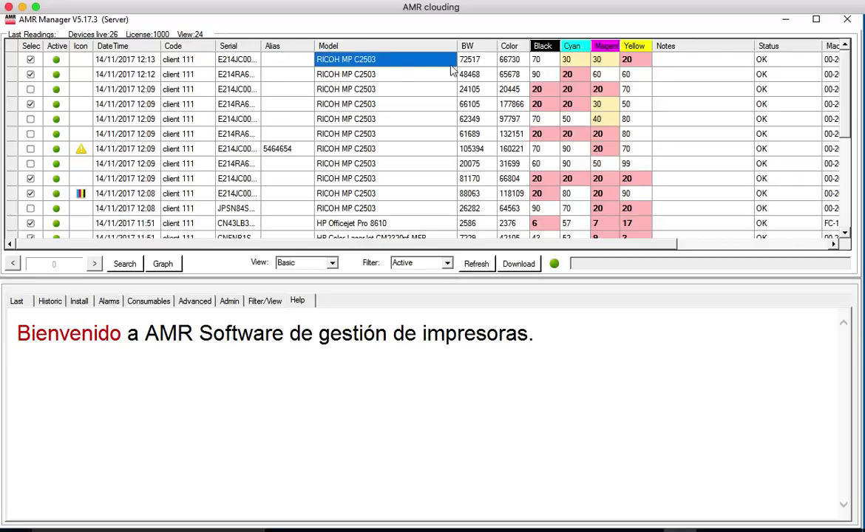
left_click(460, 62)
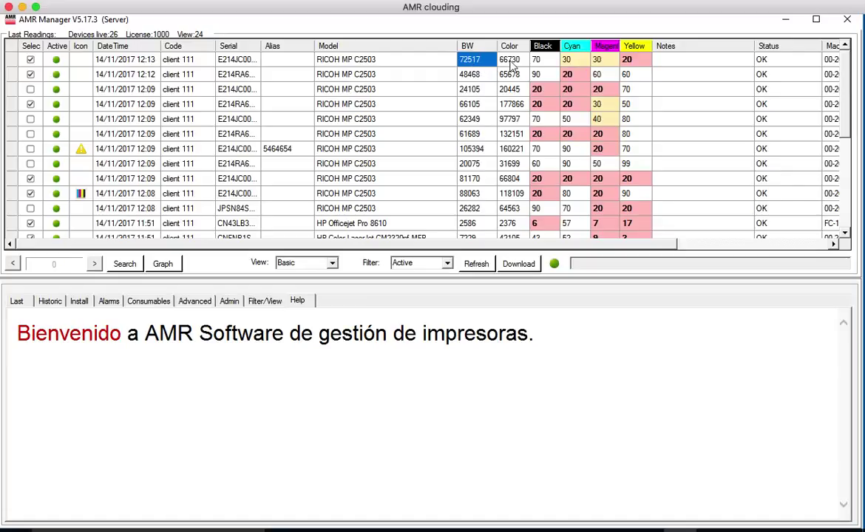
left_click(511, 63)
left_click(544, 64)
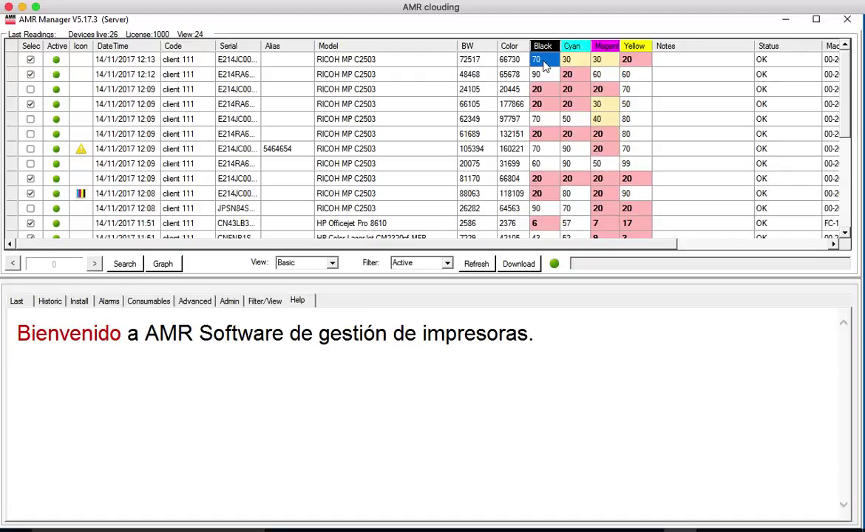
left_click(570, 62)
Step: Inspect the first printer's details, including its counters and the Advanced / Edit mode, and exit without saving
double_click(245, 67)
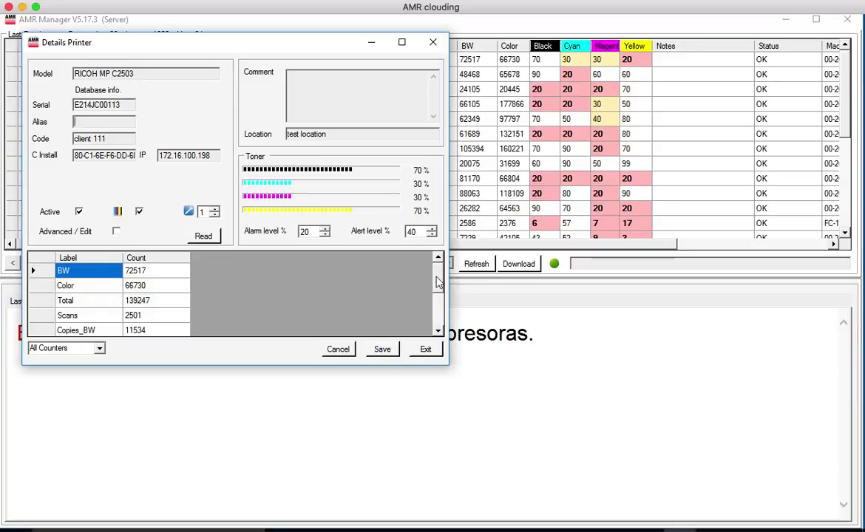
left_click(440, 278)
left_click_drag(439, 278, 444, 303)
left_click(89, 303)
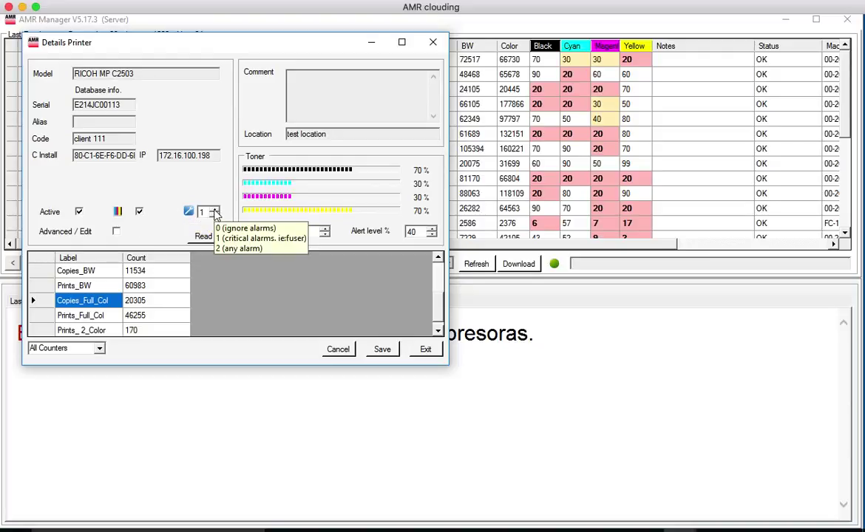
left_click(116, 232)
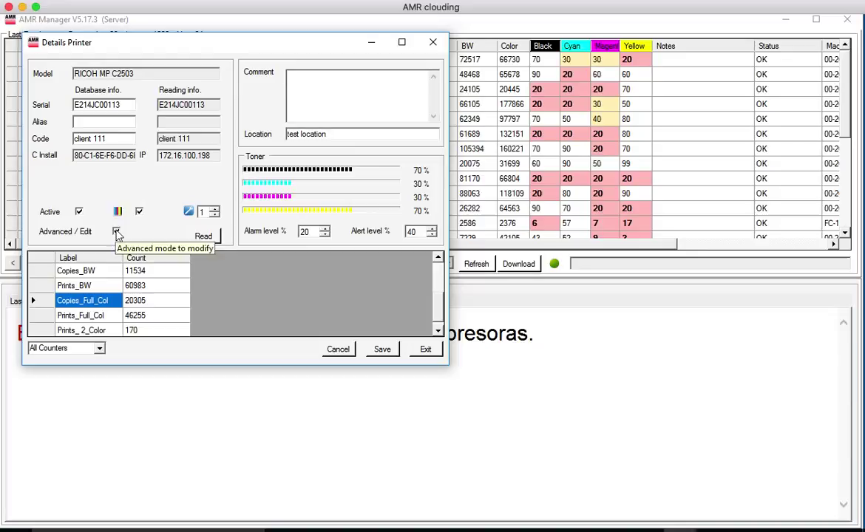
left_click(116, 231)
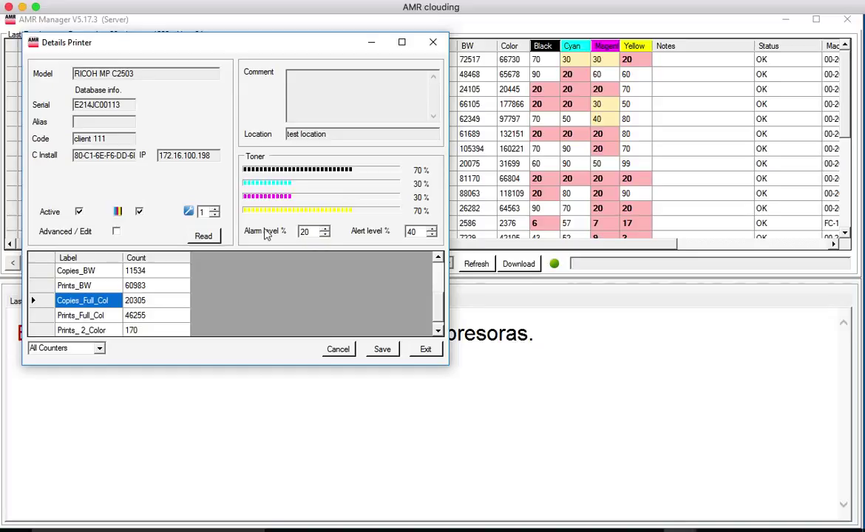
left_click(425, 349)
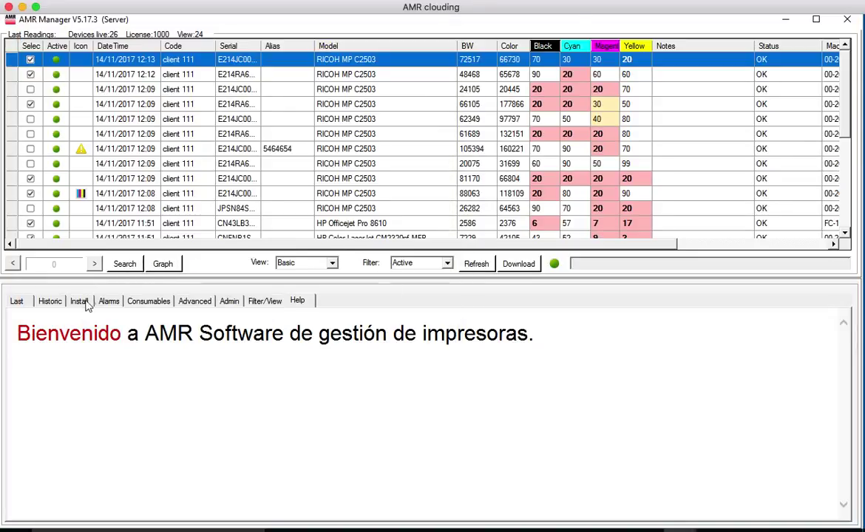
Step: Display the first printer's historic readings and select the reading of 17/09/2017 23:56
left_click(50, 302)
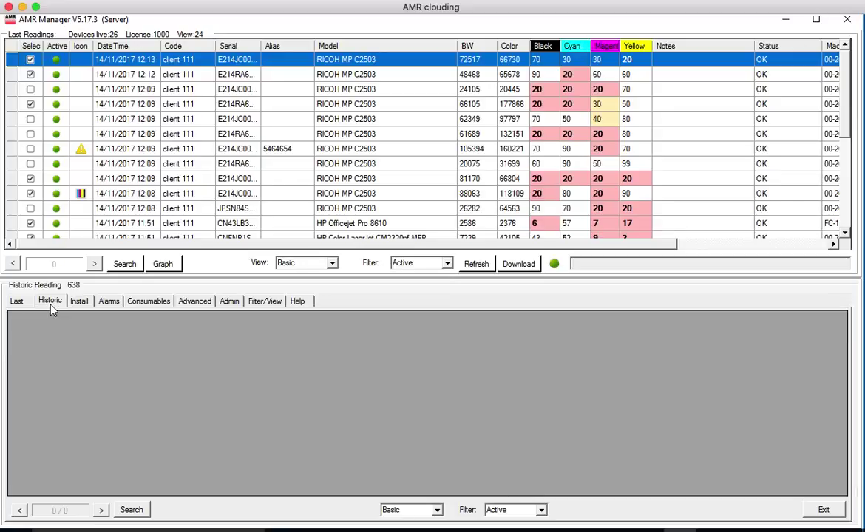
left_click(187, 65)
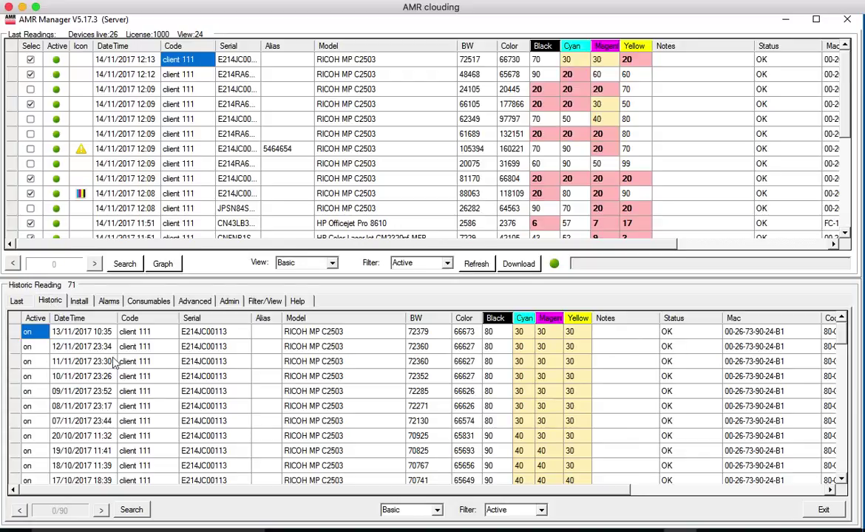
left_click_drag(841, 336, 838, 385)
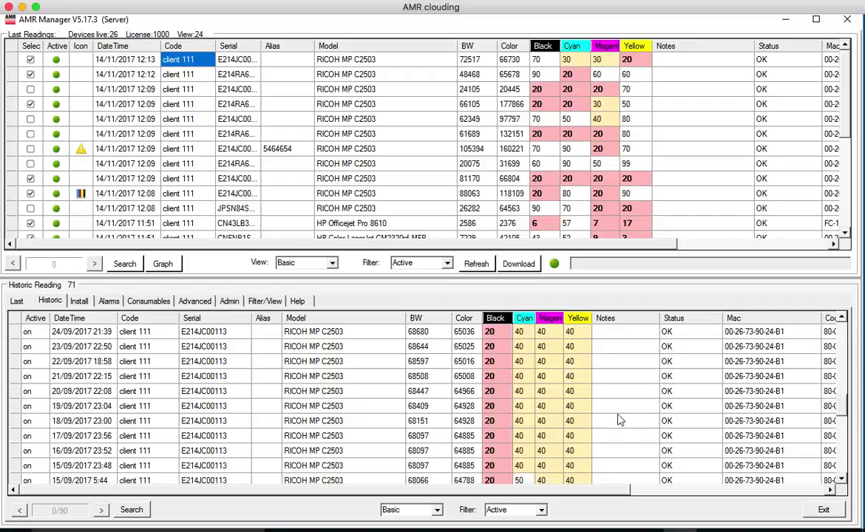
left_click(13, 436)
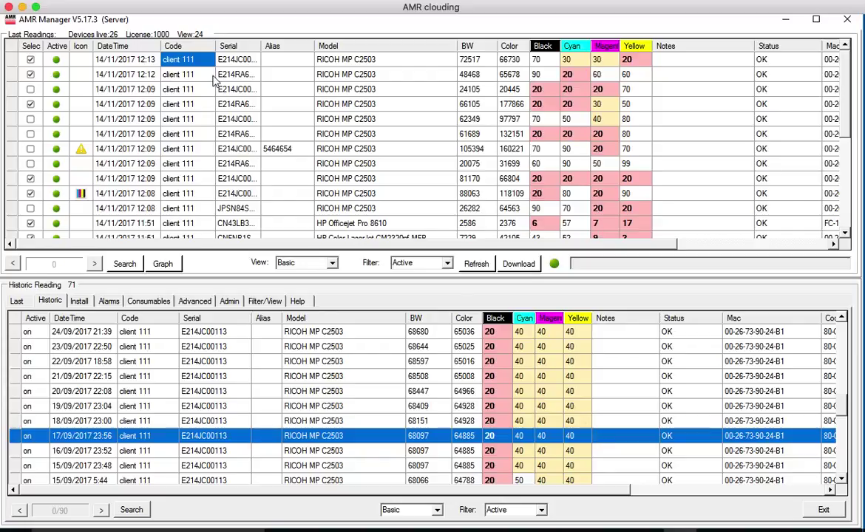
Step: Review the export modes available for the printer list and close the Export dialog without exporting
right_click(188, 77)
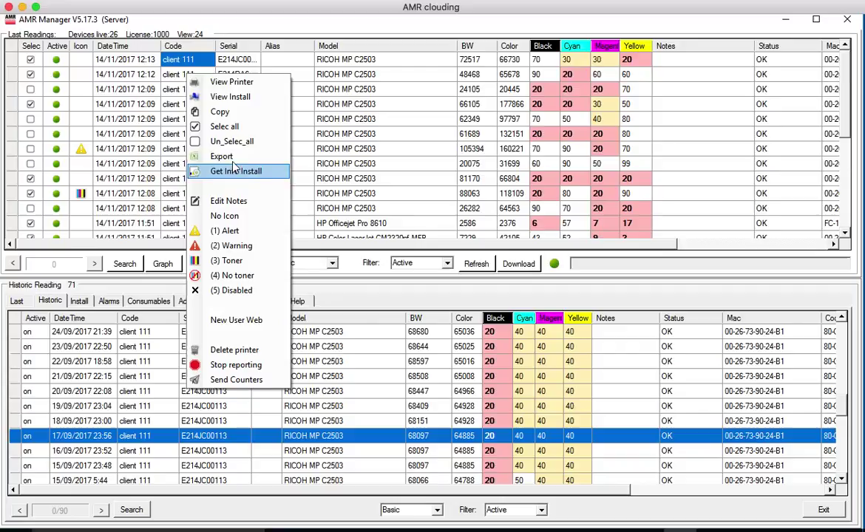
left_click(214, 155)
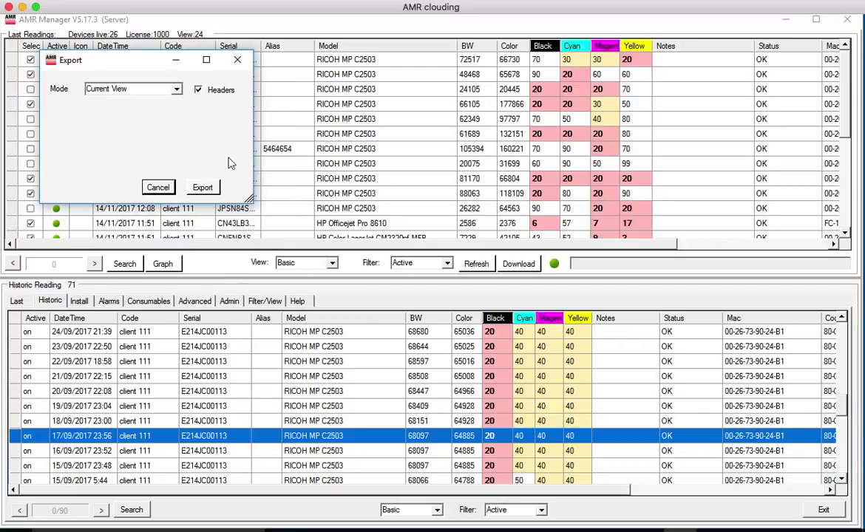
left_click(176, 89)
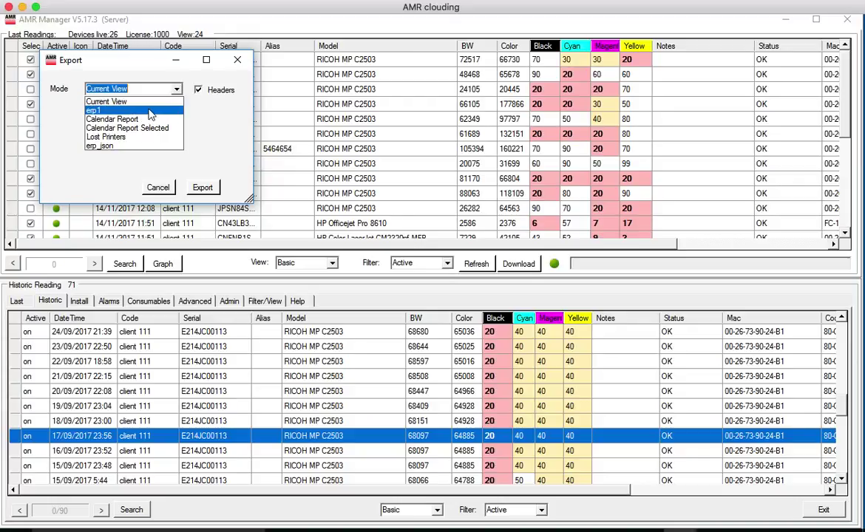
left_click(236, 62)
left_click(236, 61)
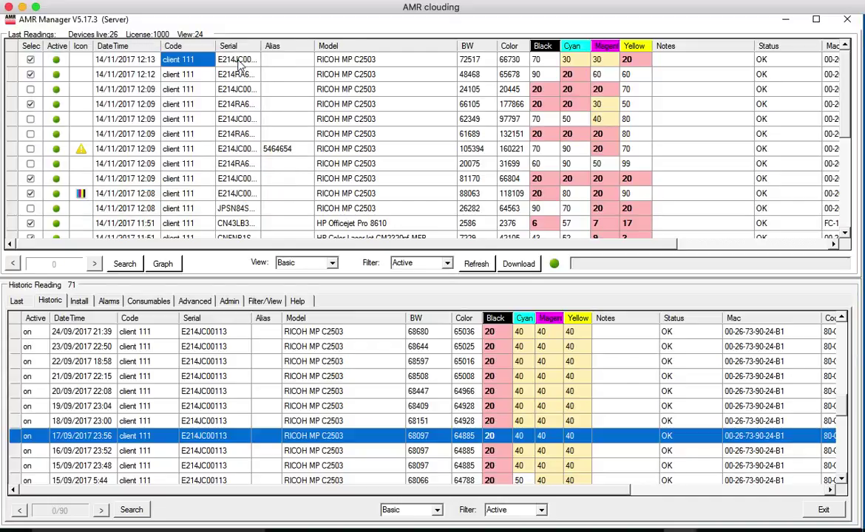
Step: Select the third printer in the list and try the Send Counters command on it
left_click(172, 88)
right_click(173, 90)
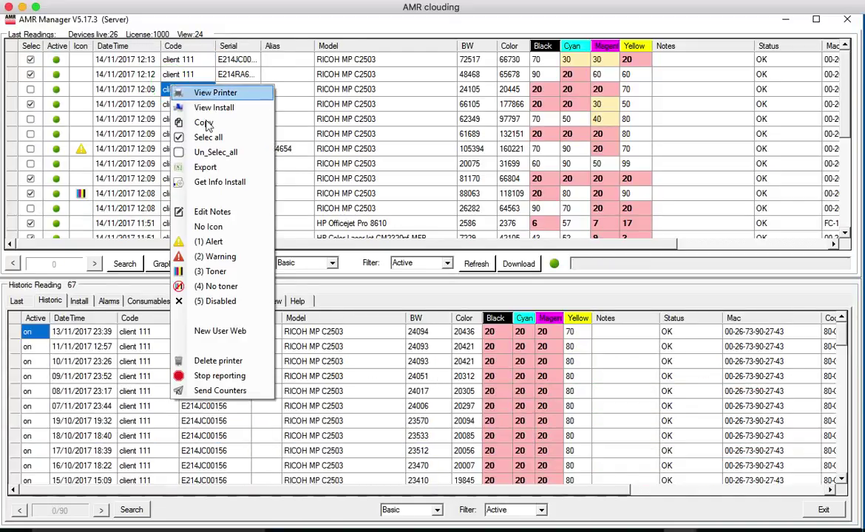
left_click(212, 391)
left_click(438, 321)
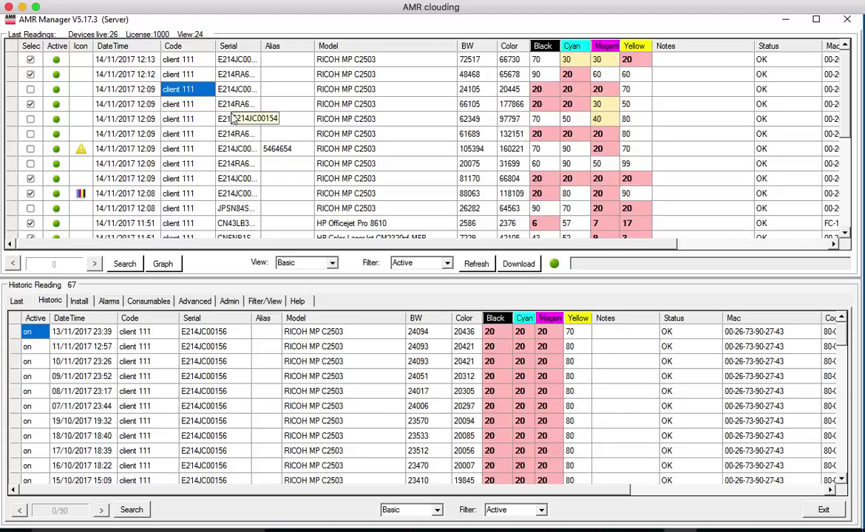
Step: Close AMR Manager and open the Messages_DEMO program from the desktop
left_click(847, 22)
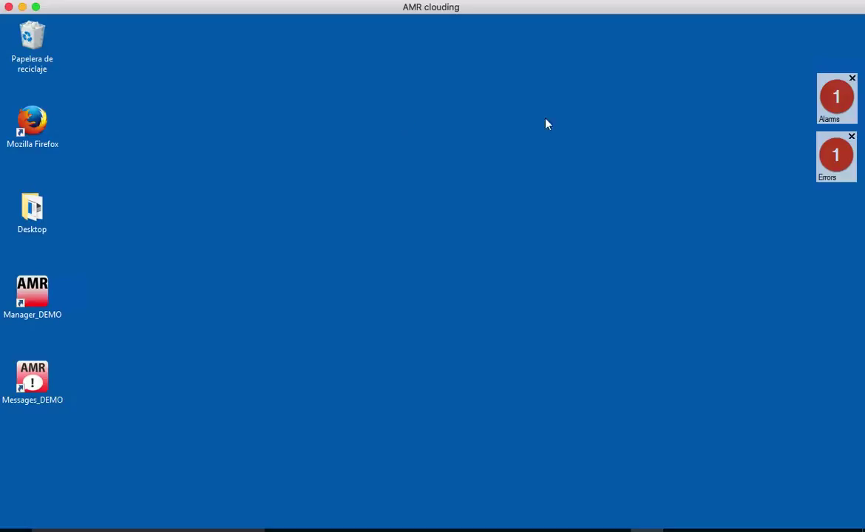
left_click(843, 110)
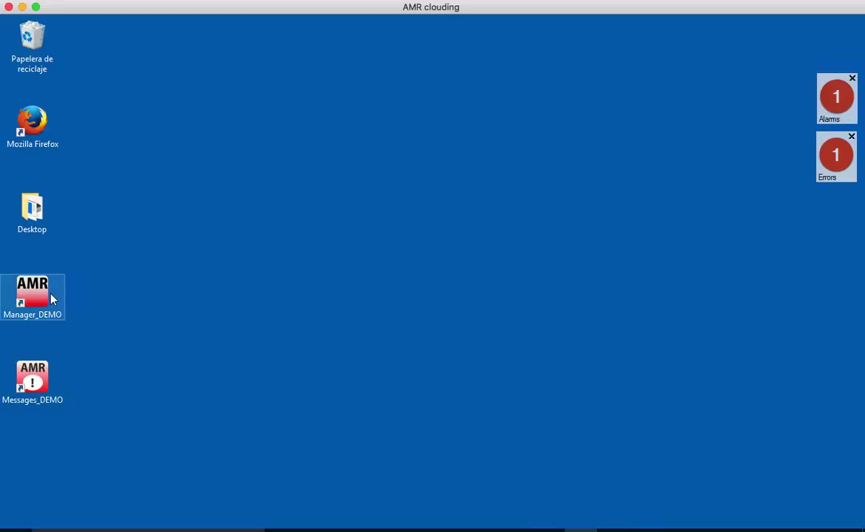
left_click(31, 381)
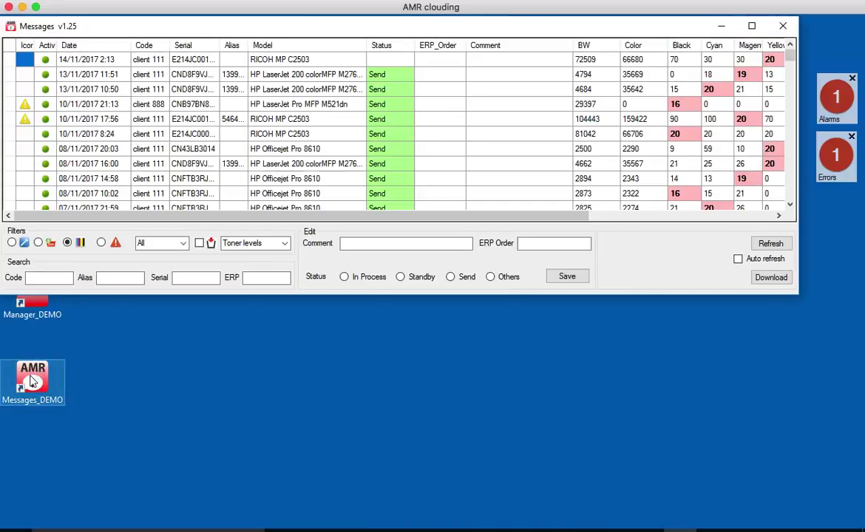
Step: Examine the 14/11/2017 RICOH MP C2503 toner message, checking its model, status, BW counter and yellow level
left_click(324, 60)
left_click(377, 59)
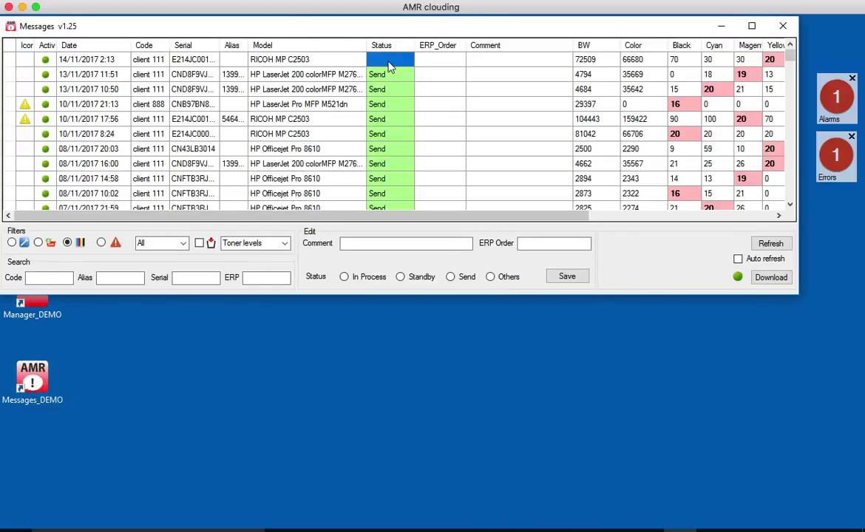
left_click(340, 60)
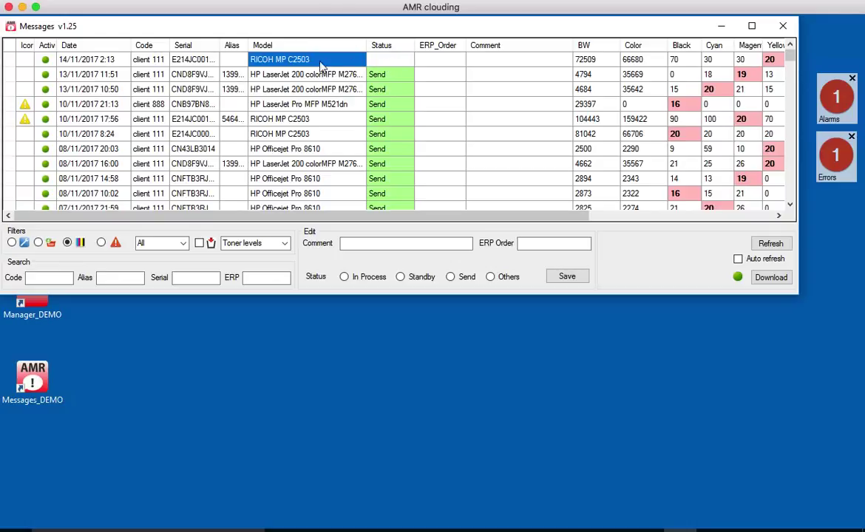
left_click(584, 60)
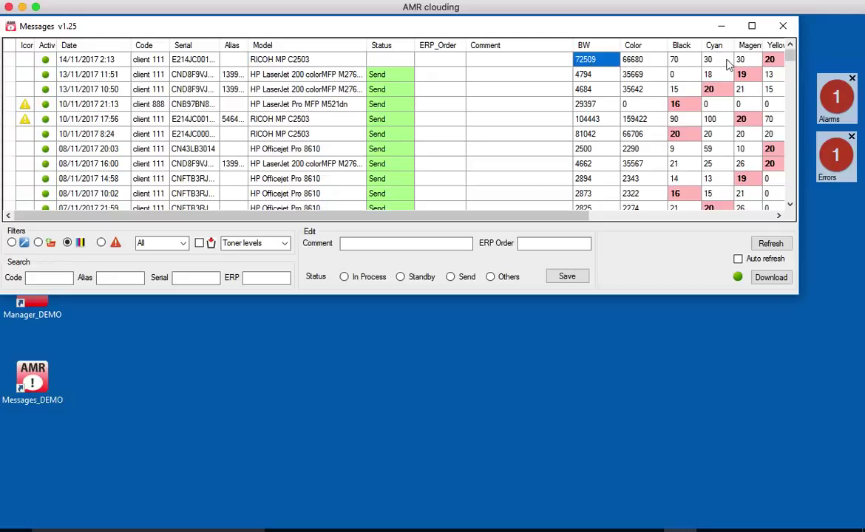
left_click(770, 60)
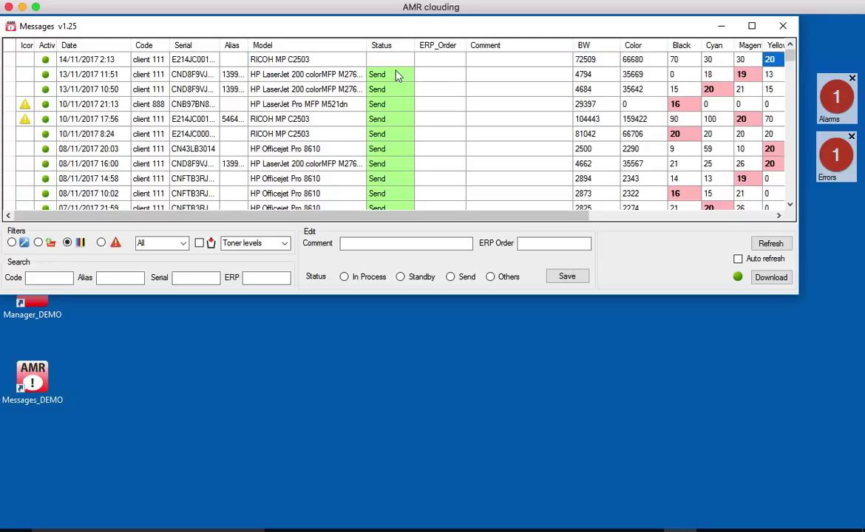
Step: Open the Amr Grid window and load the reading history and alarm details for the 14/11/2017 RICOH MP C2503 message
left_click(377, 62)
right_click(377, 62)
left_click(411, 80)
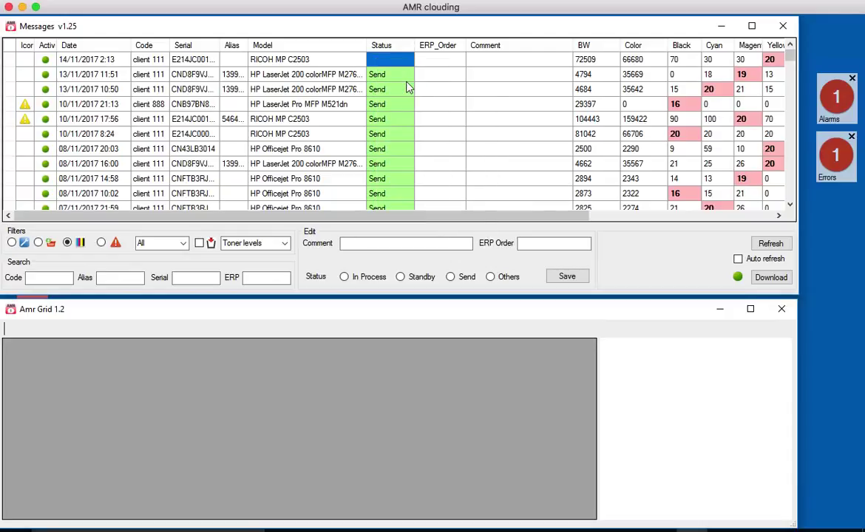
left_click(299, 61)
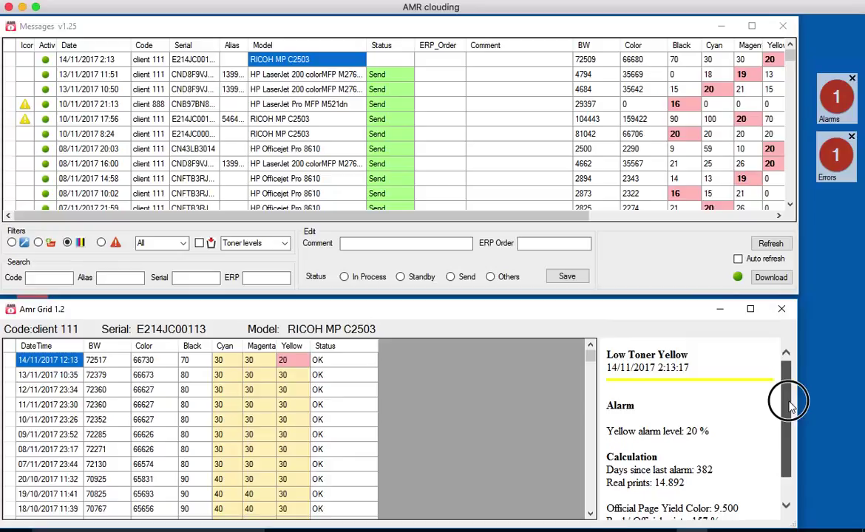
Step: Examine the low yellow toner calculation, including days since last alarm, real prints and the real-to-official prints ratio
left_click_drag(782, 348, 789, 436)
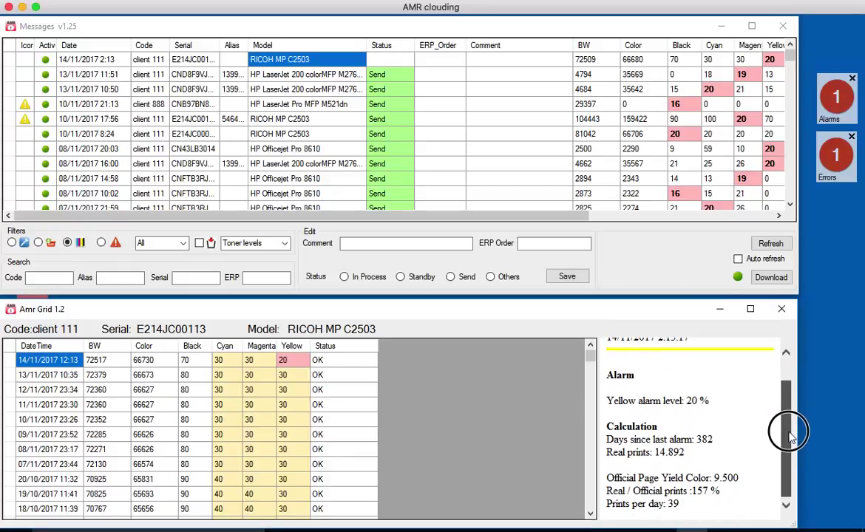
left_click(705, 440)
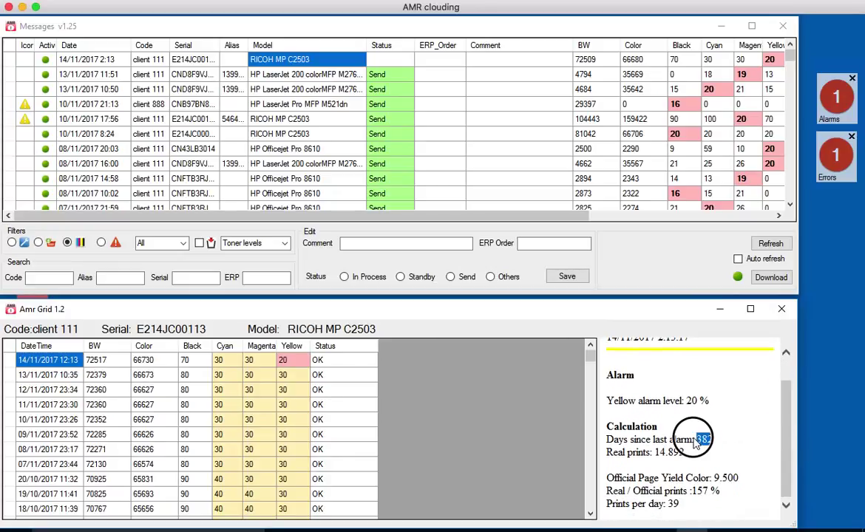
left_click(688, 457)
left_click_drag(687, 457, 649, 456)
left_click_drag(761, 481, 660, 493)
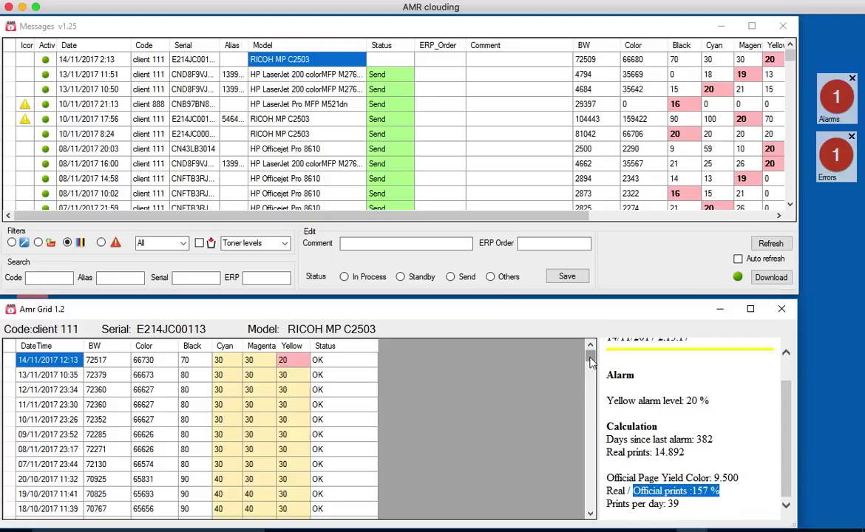
mouse_move(590, 356)
left_mouse_down()
mouse_move(589, 399)
mouse_move(591, 344)
left_mouse_up()
Step: Save the 14/11/2017 RICOH MP C2503 message with status Send, comment "comment" and an ERP order number, and update the Alarms counter
left_click(390, 60)
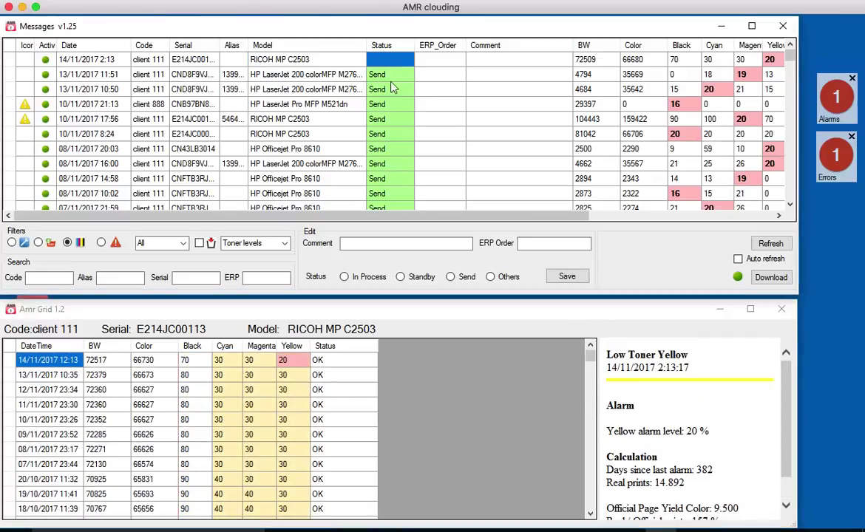
left_click(451, 278)
left_click(369, 244)
type("c")
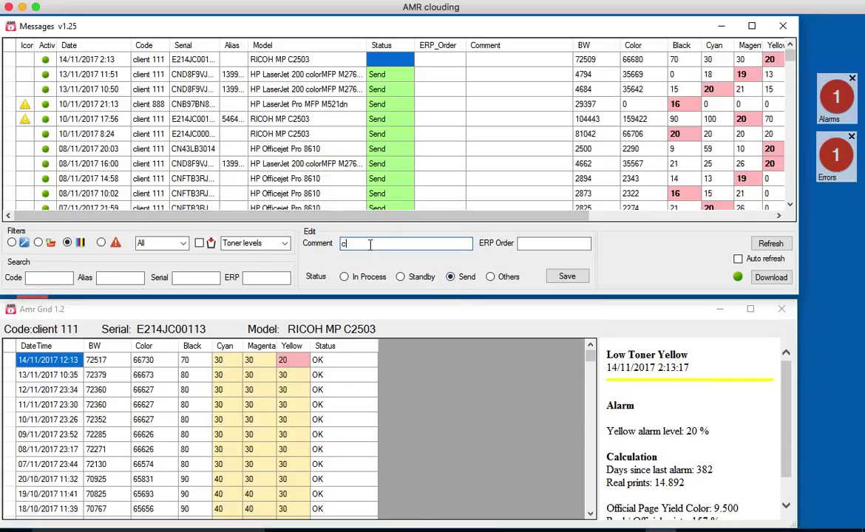
type("omment")
left_click(541, 244)
type("3456345")
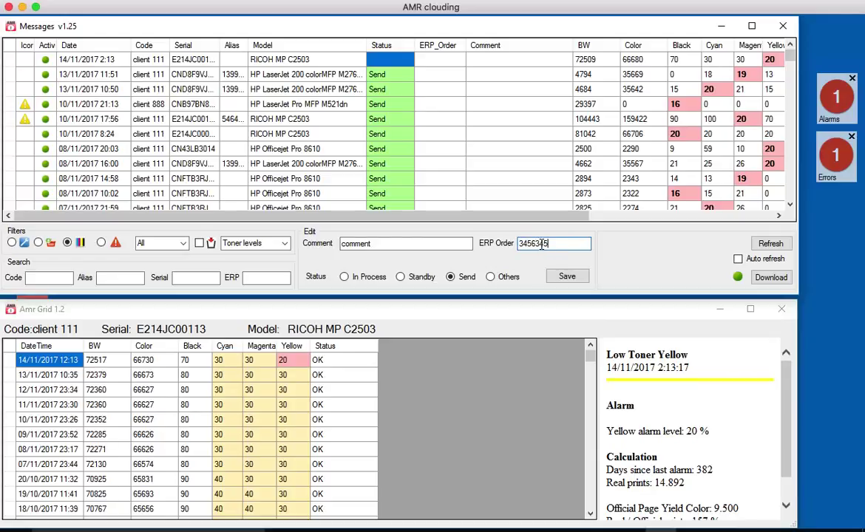
left_click(566, 276)
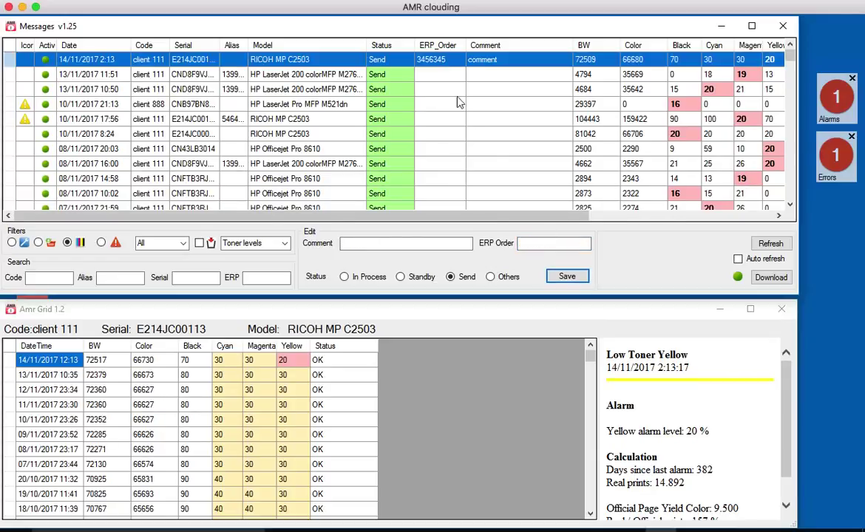
left_click(439, 74)
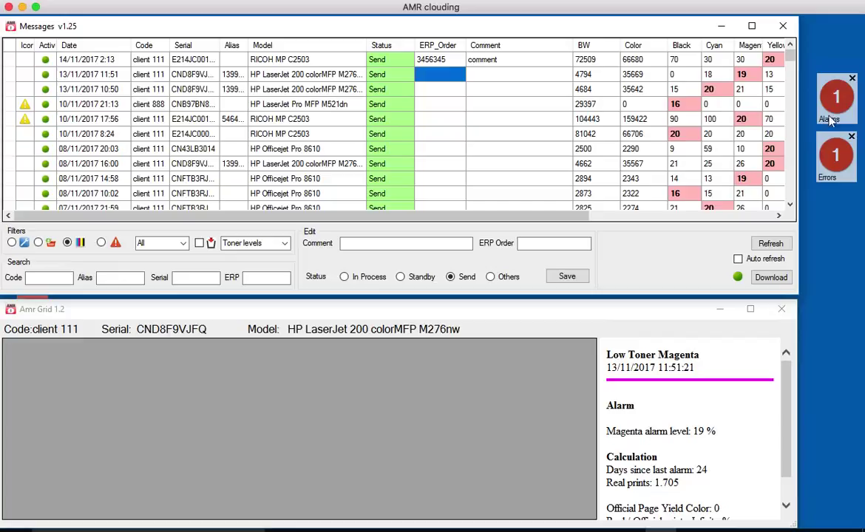
left_click(838, 100)
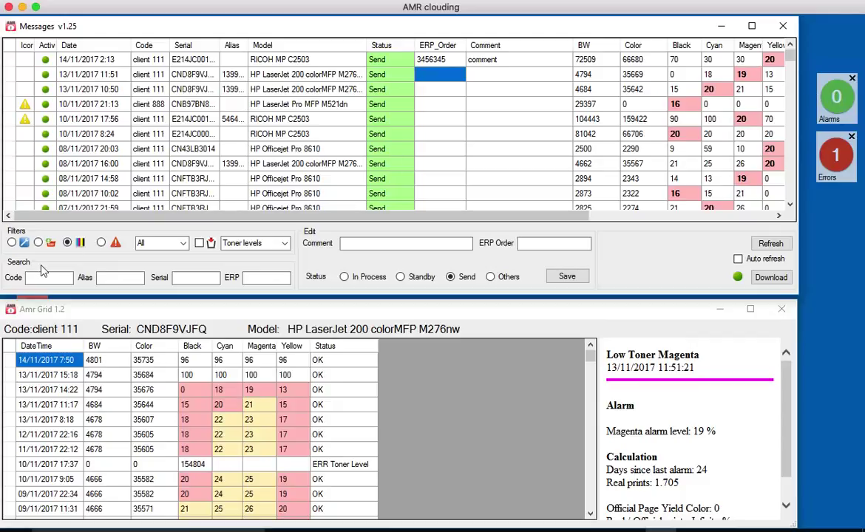
Step: Filter the messages to technical alarms and load the alarm details for the KONICA MINOLTA bizhub C280 WasteToner Near Full message
left_click(101, 243)
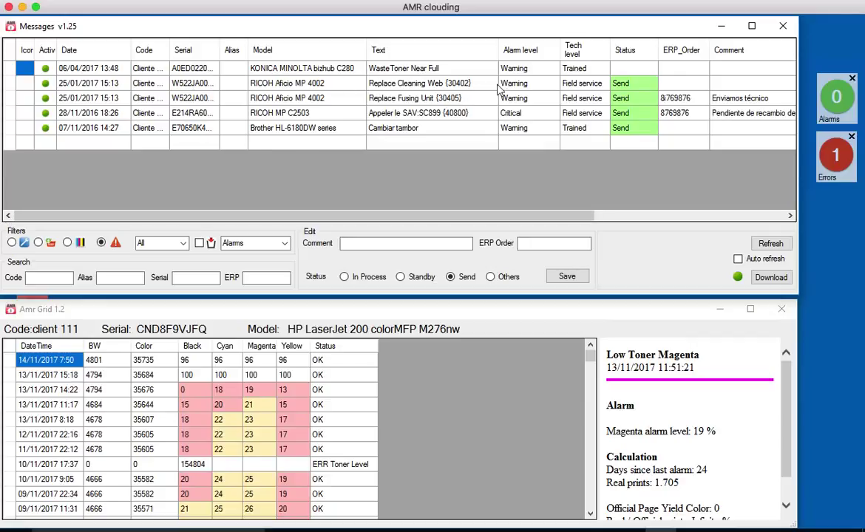
left_click(383, 70)
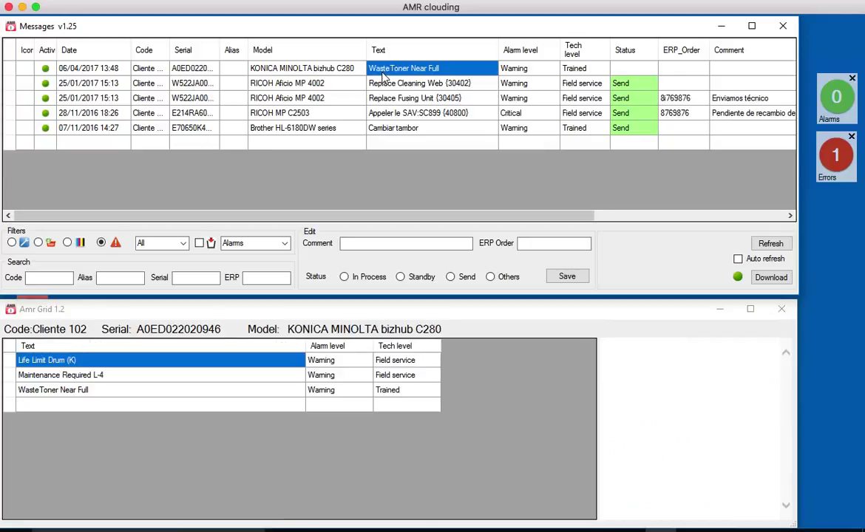
Step: Save the KONICA MINOLTA bizhub C280 alarm with status Send, comment "comment" and an ERP order number, and update the Errors counter
left_click(629, 70)
left_click(450, 277)
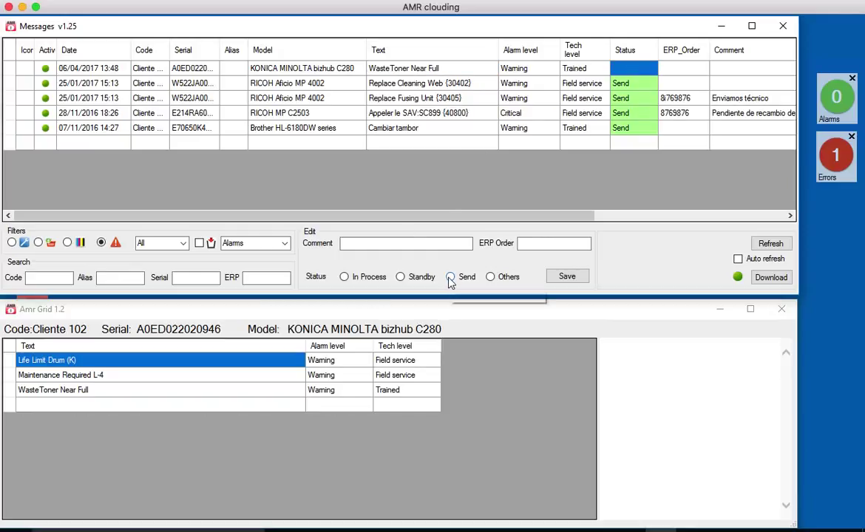
left_click(383, 243)
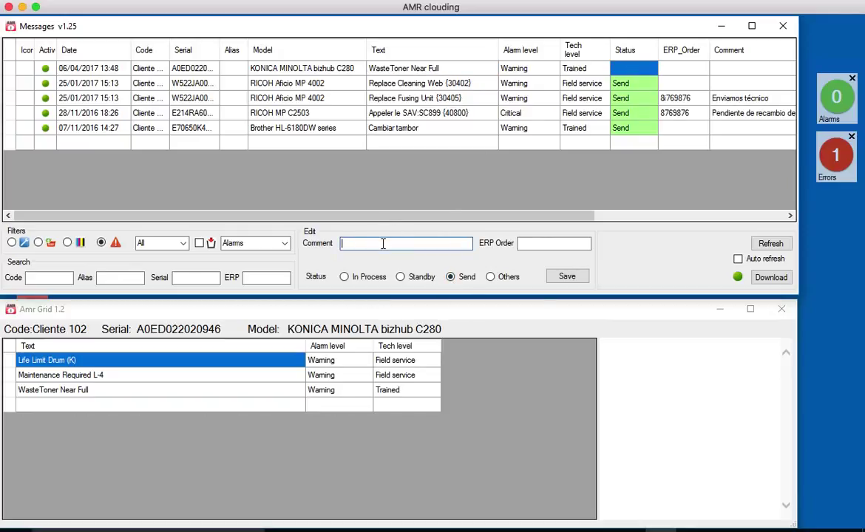
type("comment")
left_click(532, 243)
type("23562345")
left_click(569, 277)
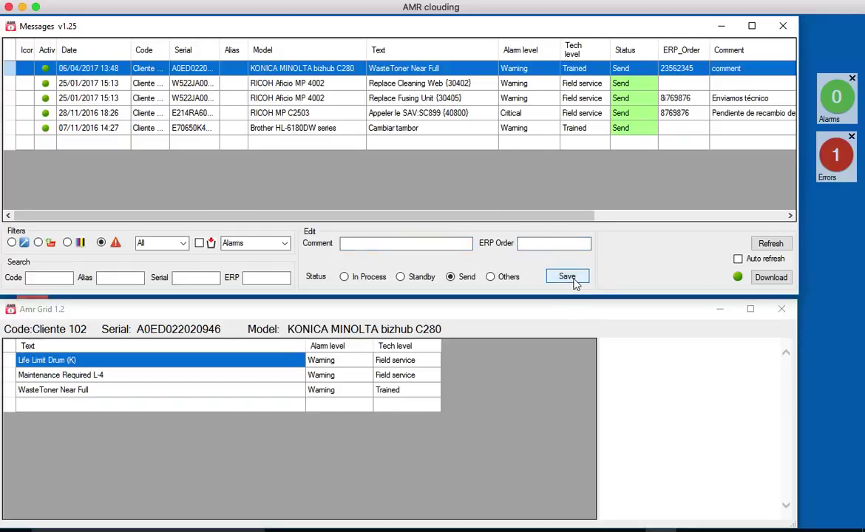
left_click(626, 84)
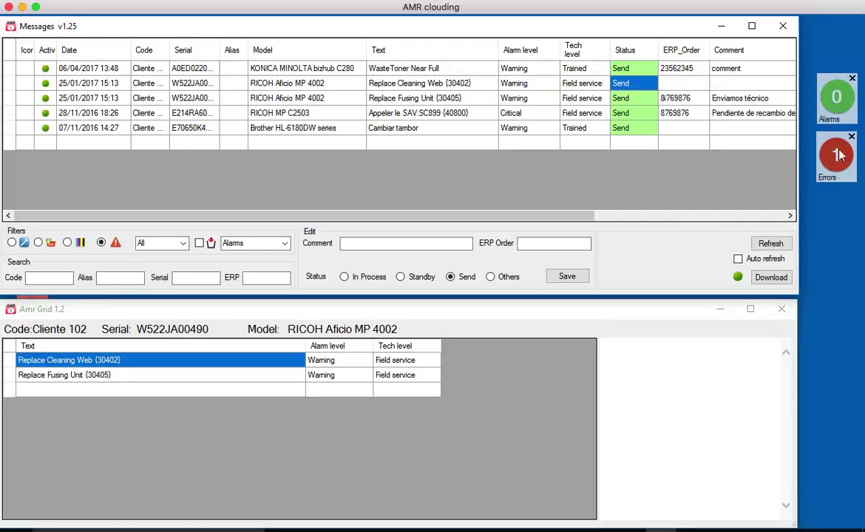
left_click(850, 180)
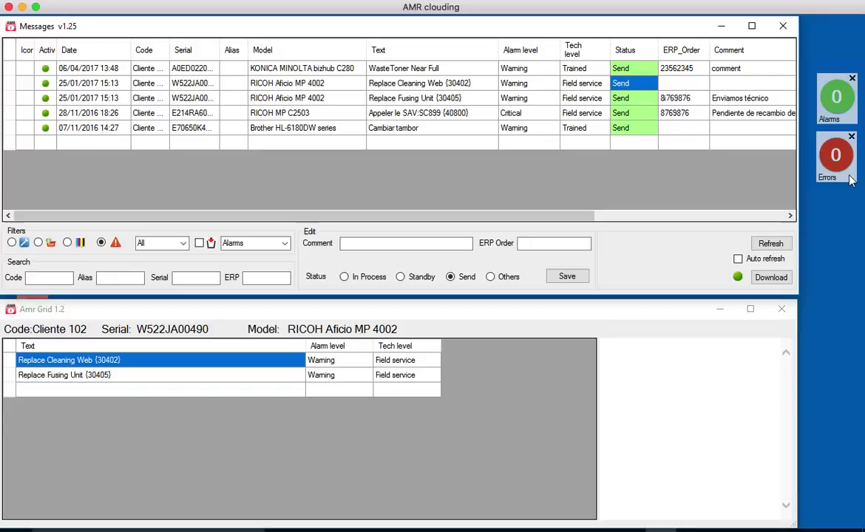